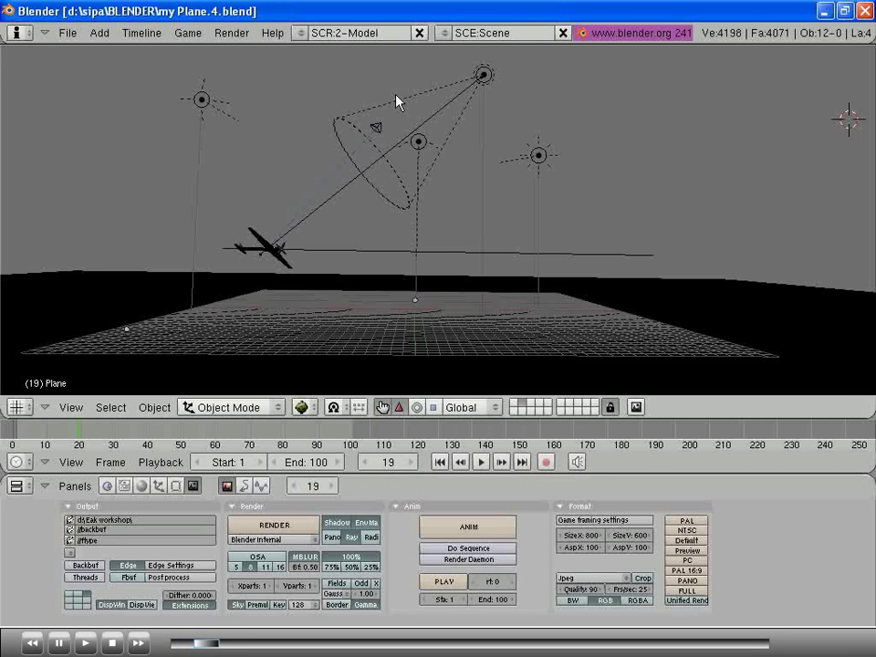
- Change the render output image format from Jpeg to HamX in the Format panel
{"action": "left_click", "coordinate": [627, 579]}
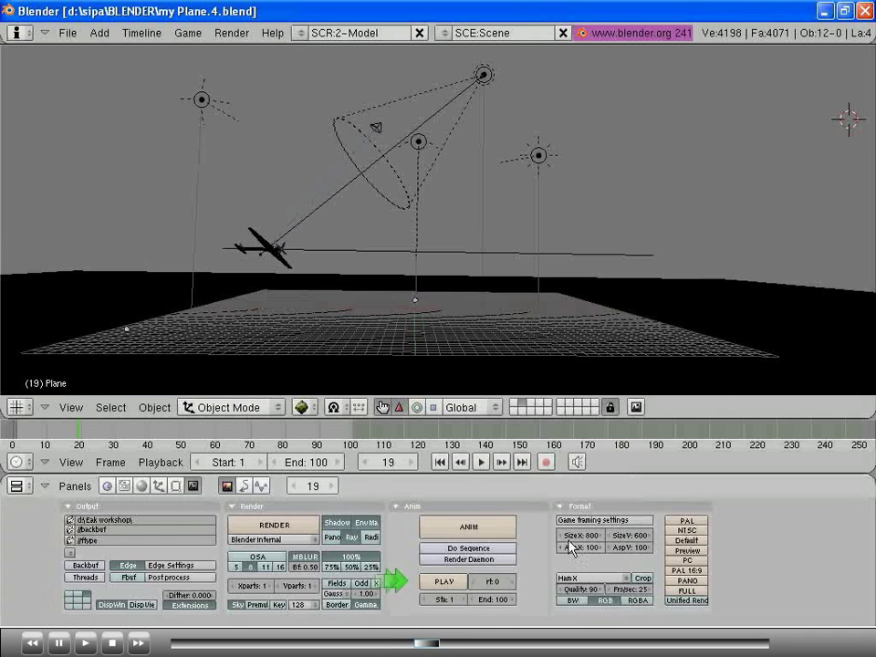
- Play back the rendered airplane animation from the Anim panel
{"action": "left_click", "coordinate": [453, 582]}
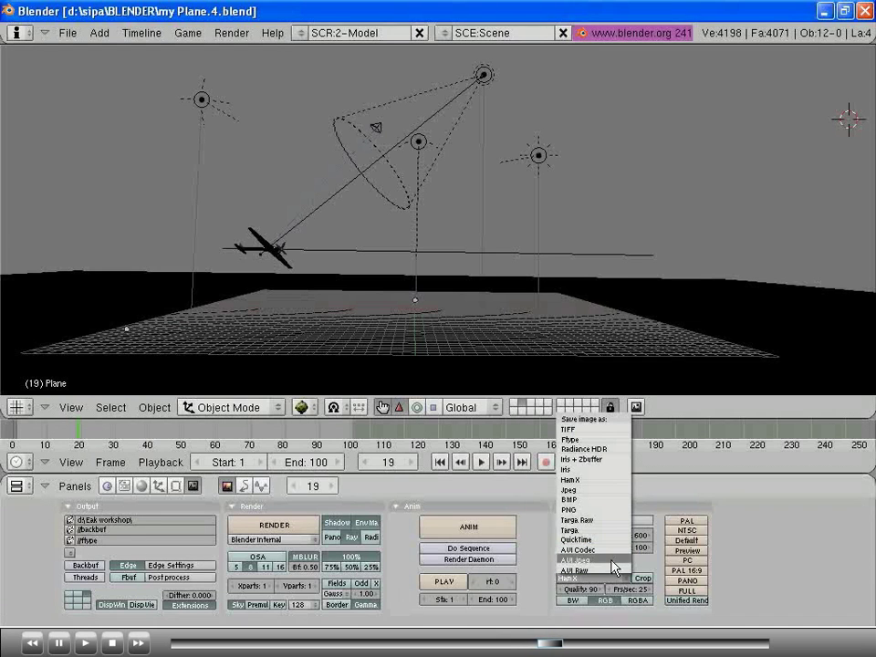
- Choose AVI Codec as the output format and browse the available video compressors
{"action": "left_click", "coordinate": [603, 551]}
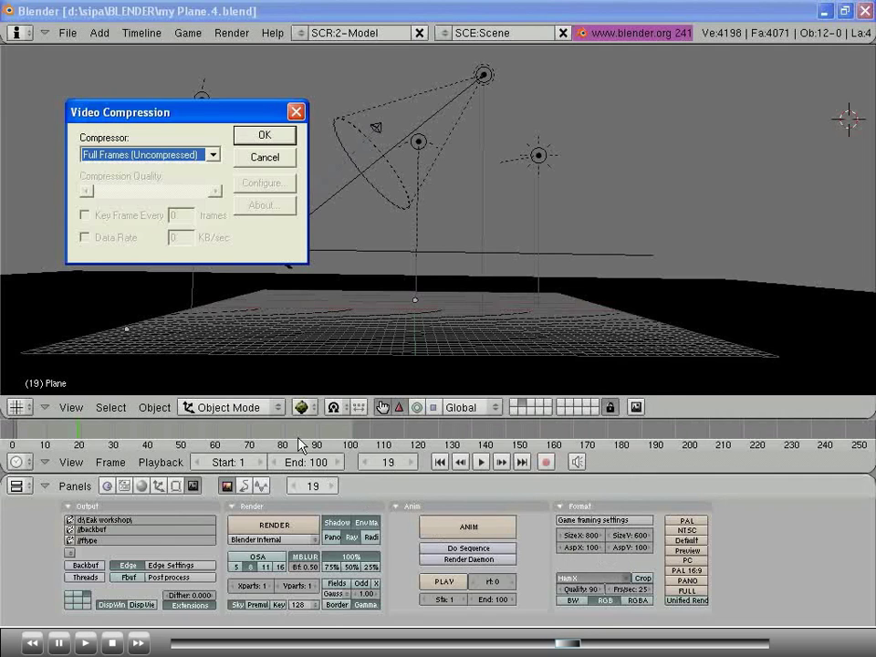
{"action": "left_click", "coordinate": [213, 157]}
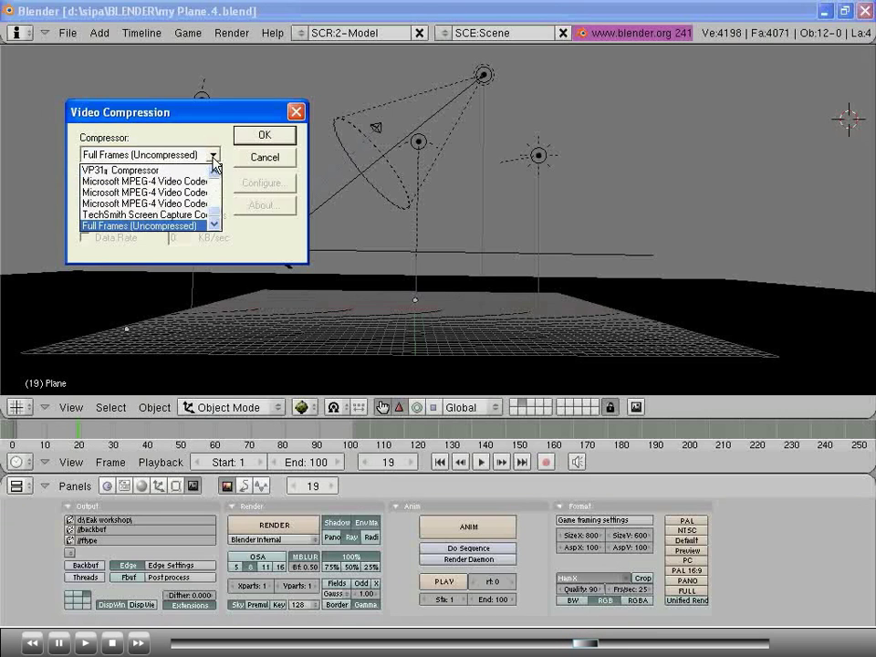
{"action": "scroll", "coordinate": [215, 165], "scroll_direction": "up", "scroll_amount": 5}
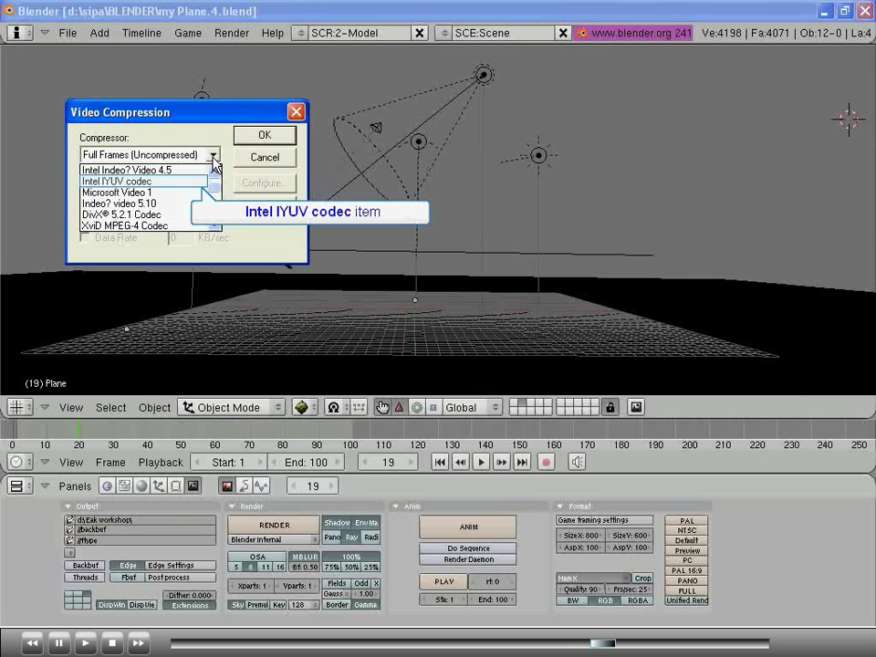
- Try the Microsoft Video 1 compressor, then revert to Full Frames (Uncompressed)
{"action": "left_click", "coordinate": [176, 190]}
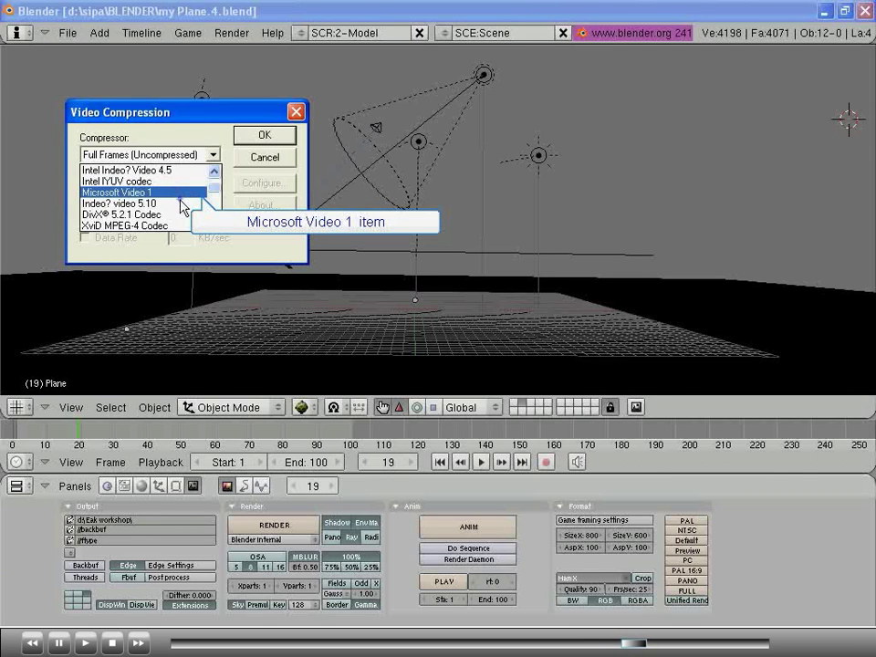
{"action": "left_click", "coordinate": [179, 191]}
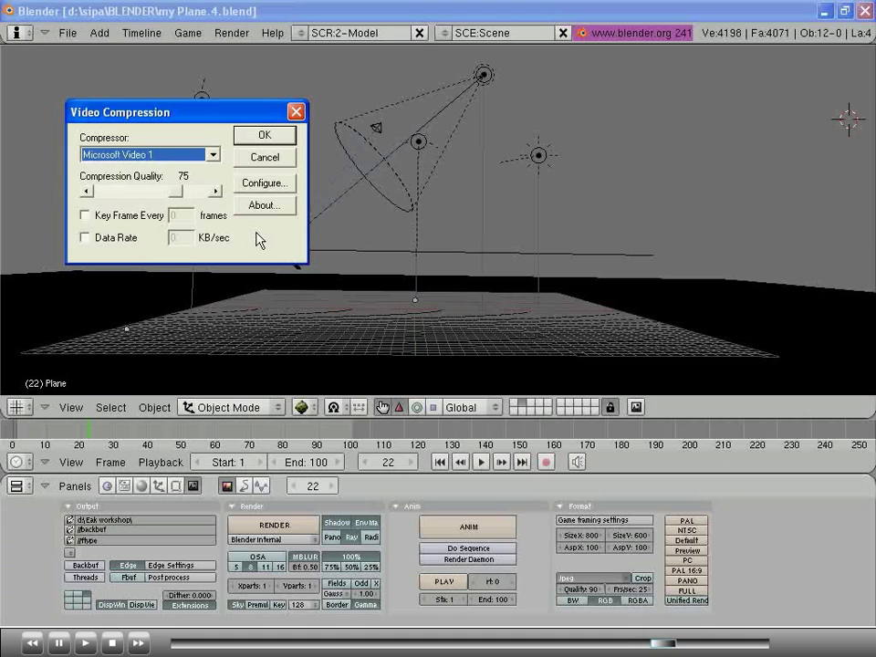
{"action": "key", "text": "Up"}
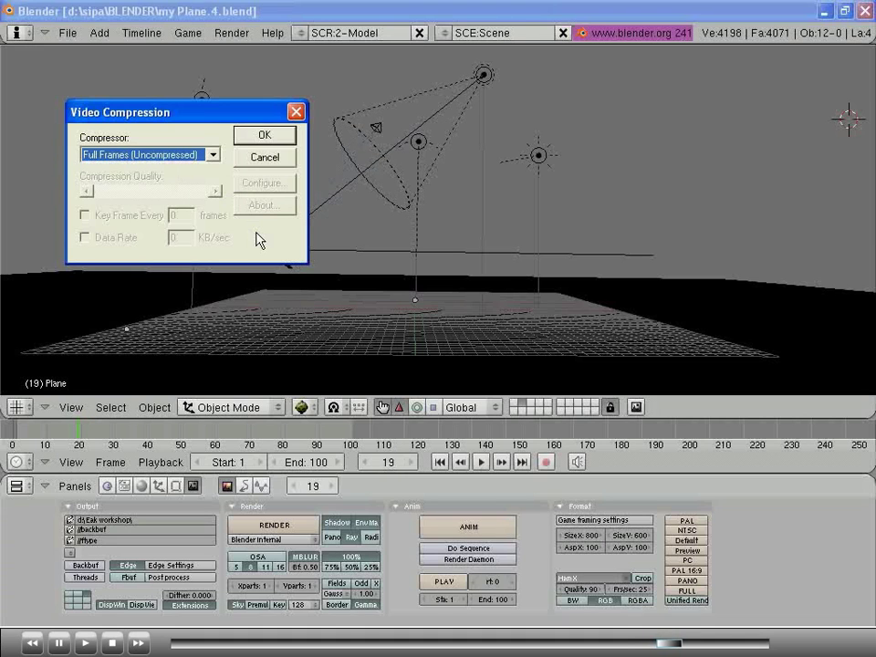
{"action": "left_click", "coordinate": [272, 159]}
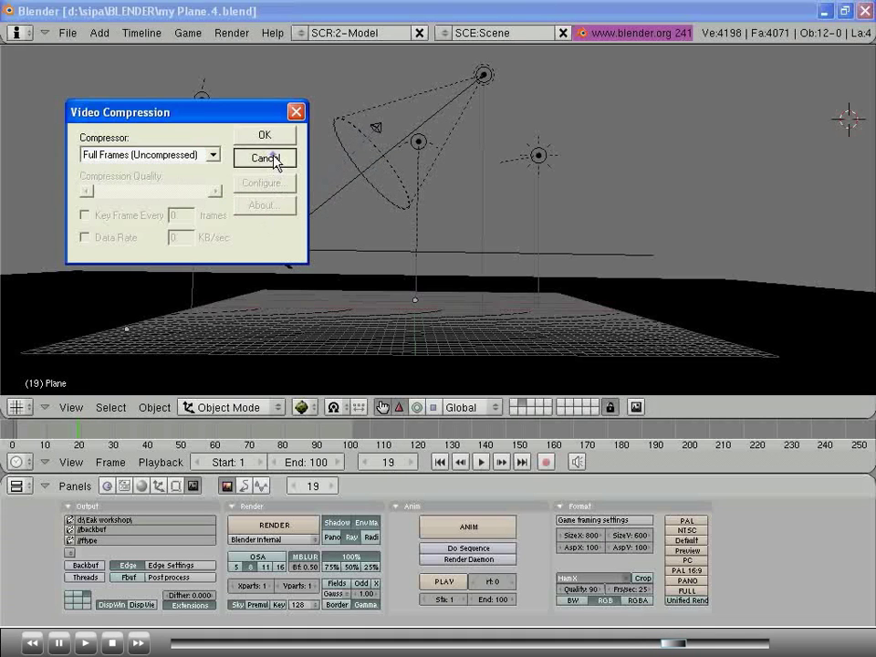